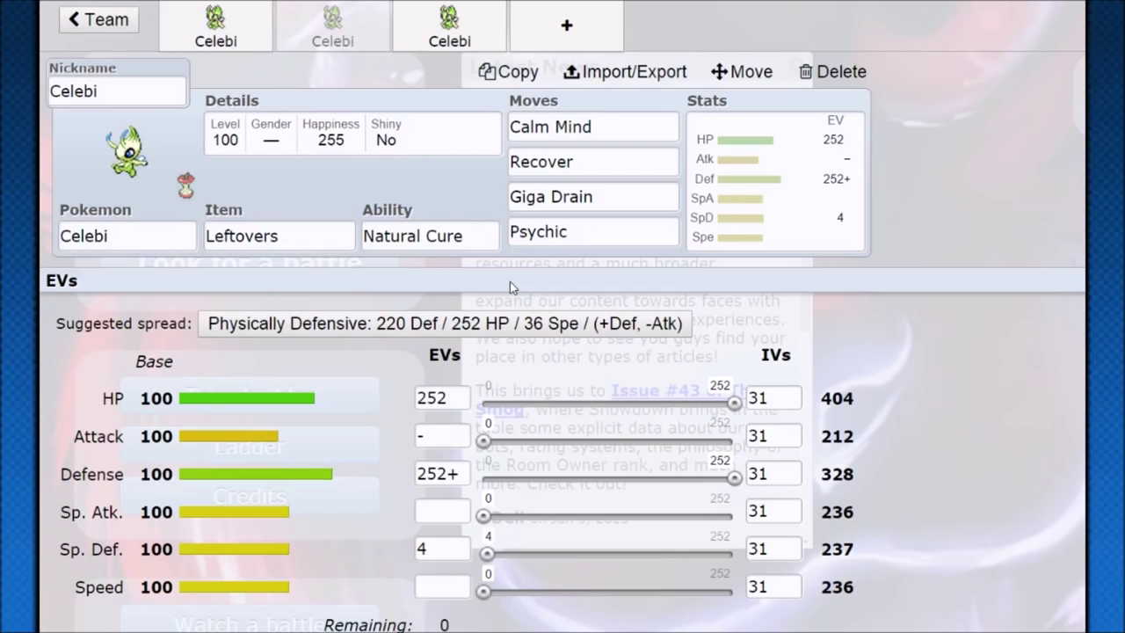
Step: Review the third Celebi's Weakness Policy Baton Pass set, then switch to the Focus Sash Nasty Plot Celebi
click(464, 21)
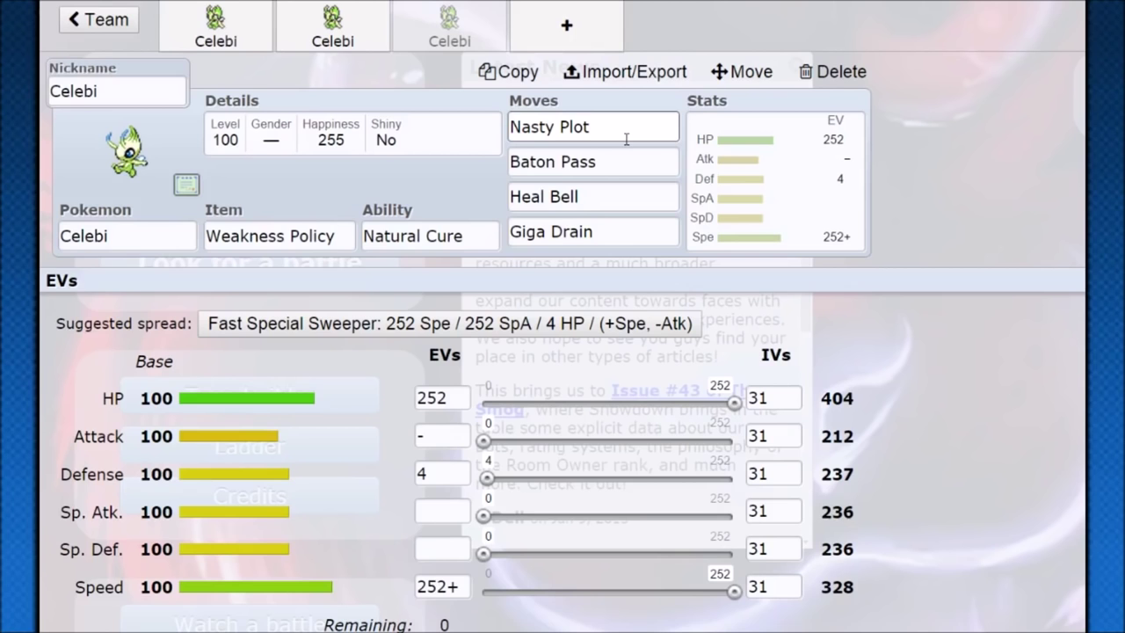
click(184, 37)
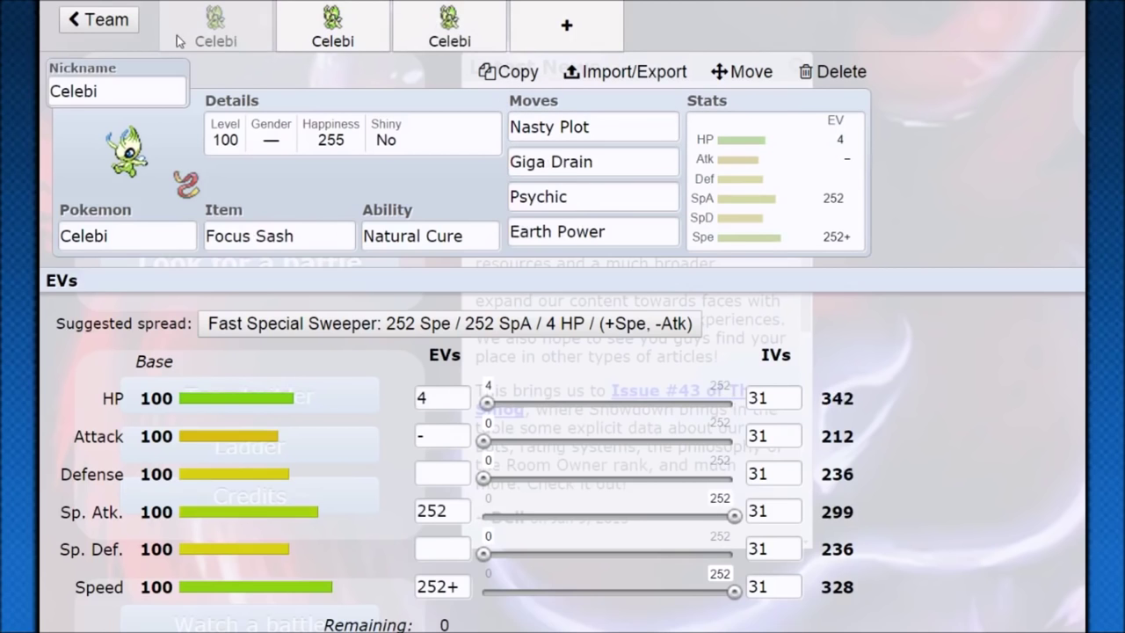